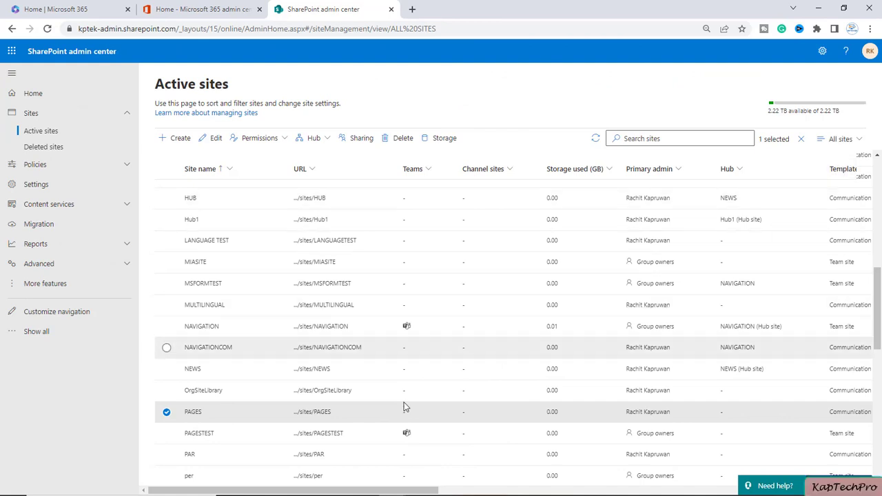
Open the PAGES site and its Documents library via Site contents
{"action": "left_click", "coordinate": [312, 412]}
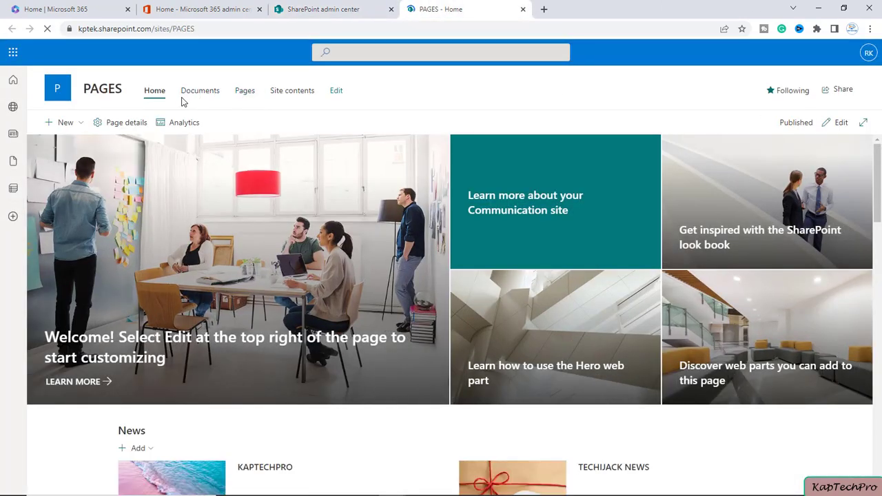
{"action": "left_click", "coordinate": [305, 94]}
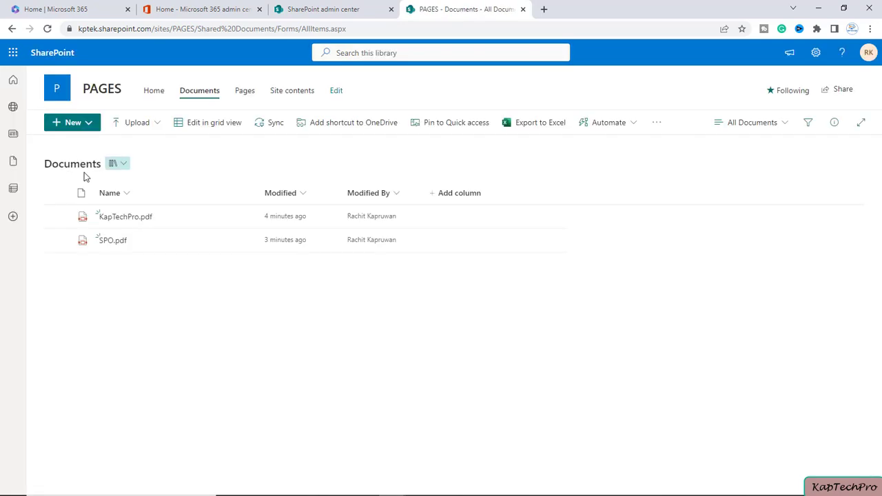
{"action": "mouse_move", "coordinate": [195, 224]}
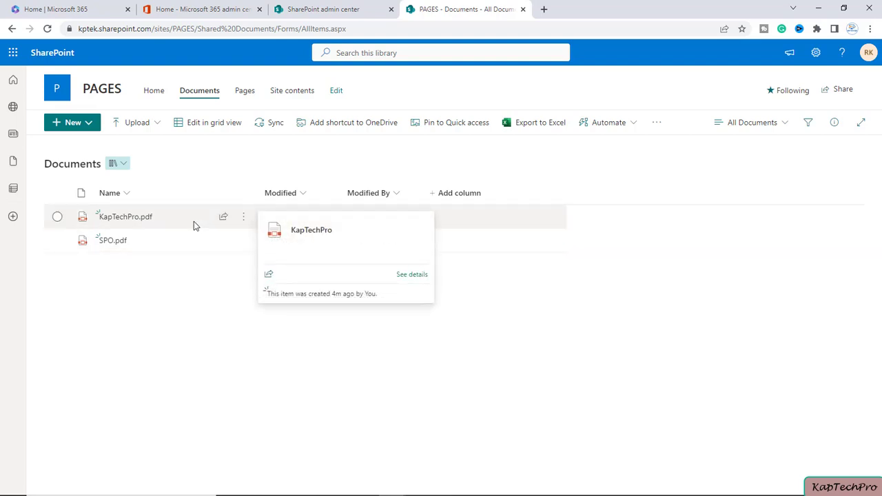
Bring up the actions menu for KapTechPro.pdf, showing its share and download options
{"action": "mouse_move", "coordinate": [125, 216]}
{"action": "left_click", "coordinate": [245, 219]}
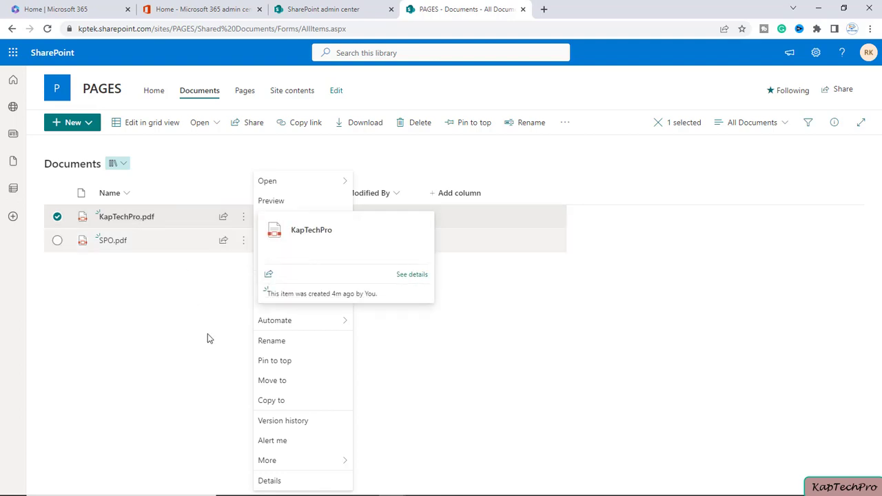
{"action": "left_click", "coordinate": [211, 356]}
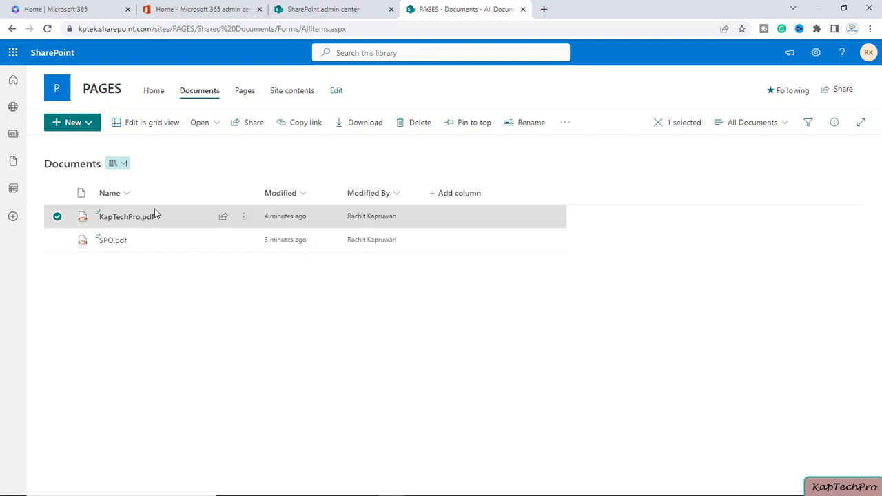
{"action": "key", "text": "Escape"}
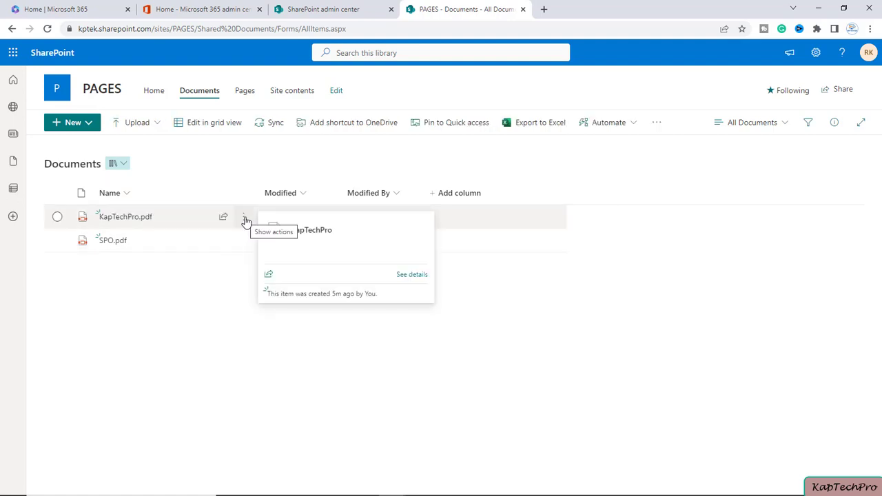
{"action": "left_click", "coordinate": [243, 217]}
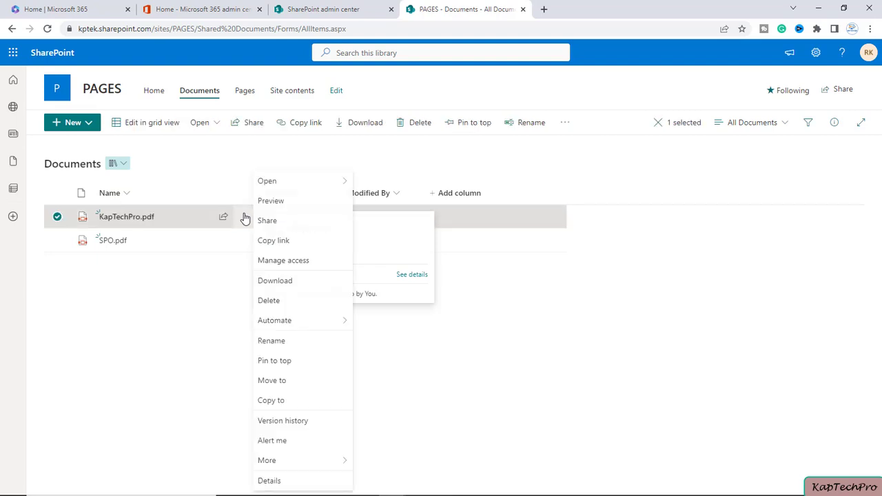
Share KapTechPro.pdf with a Kaptechpro link set to Can view and Block download On
{"action": "left_click", "coordinate": [305, 222]}
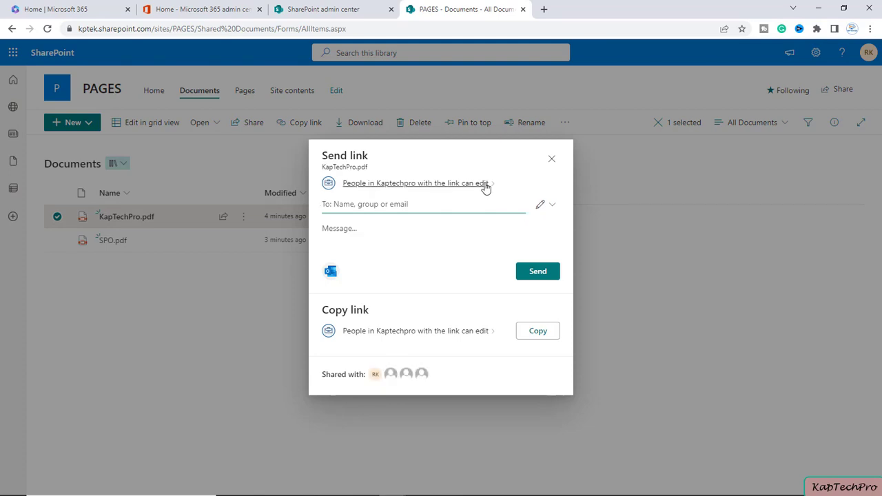
{"action": "left_click", "coordinate": [485, 186]}
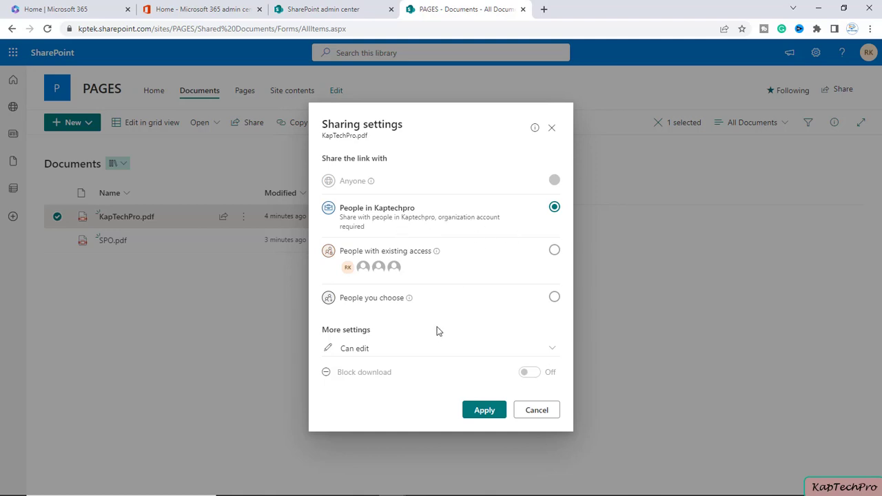
{"action": "left_click", "coordinate": [391, 349]}
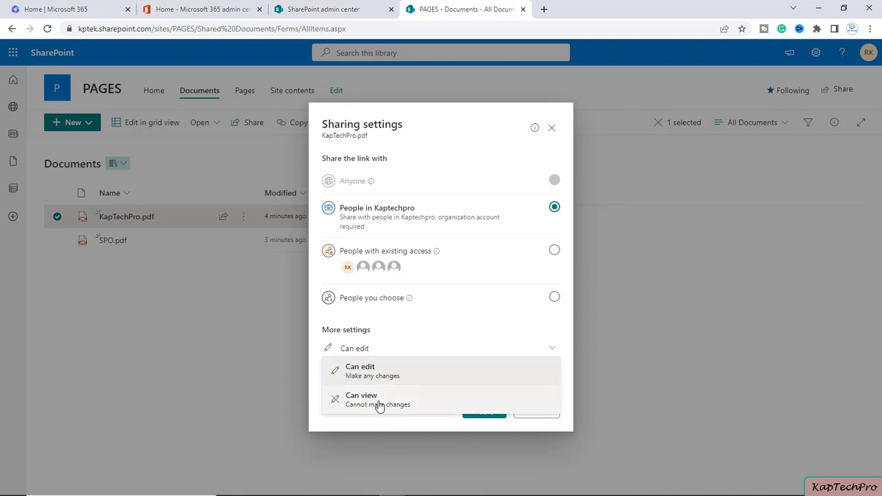
{"action": "left_click", "coordinate": [356, 407]}
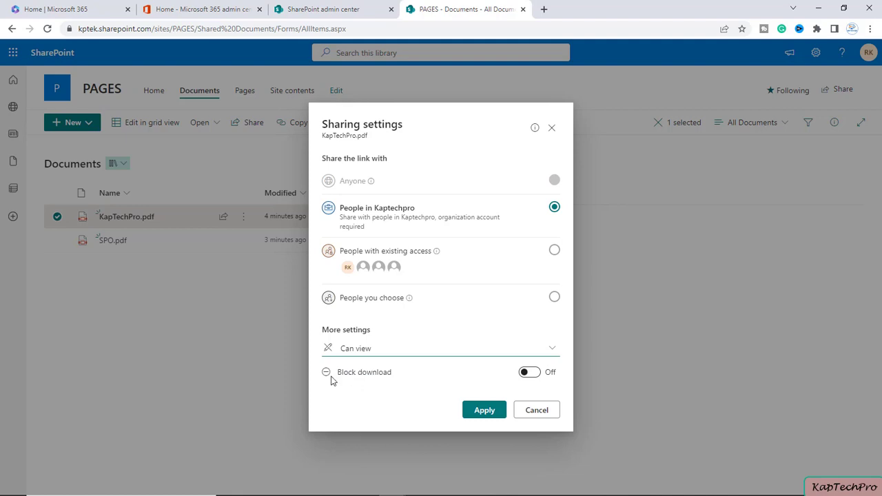
{"action": "left_click", "coordinate": [531, 375]}
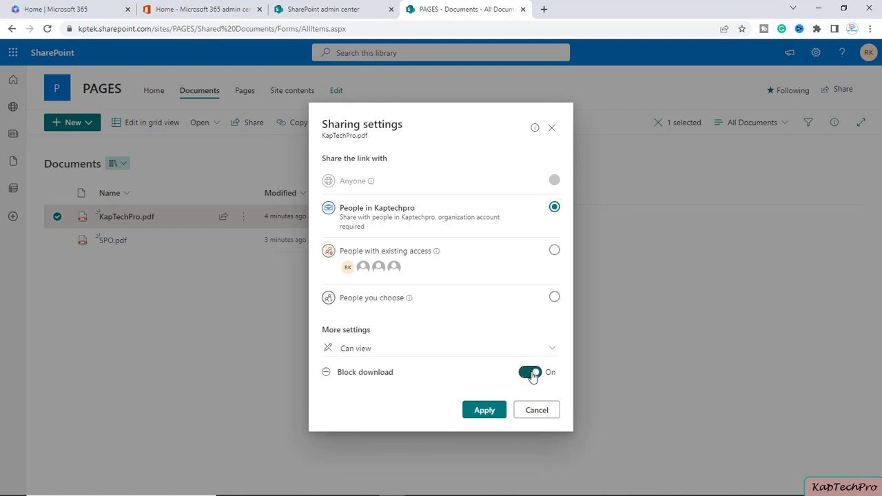
Apply the link settings and send the link to a suggested colleague
{"action": "left_click", "coordinate": [482, 411]}
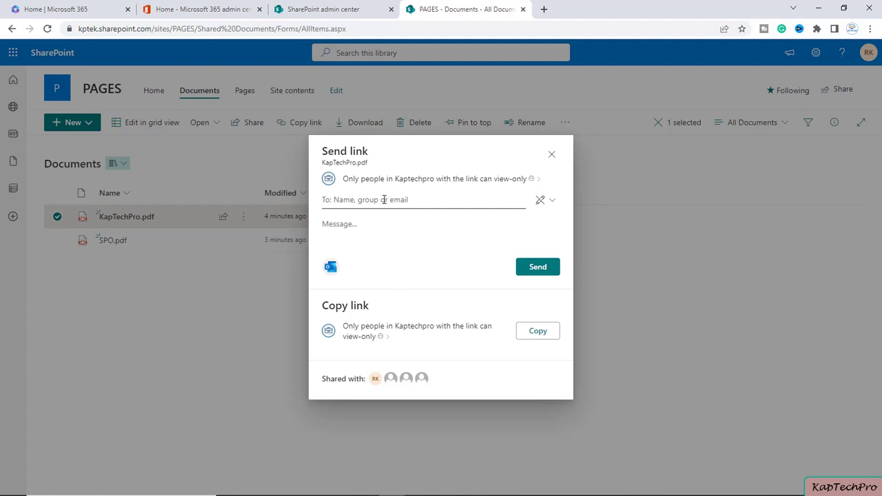
{"action": "left_click", "coordinate": [384, 199]}
{"action": "type", "text": "riti"}
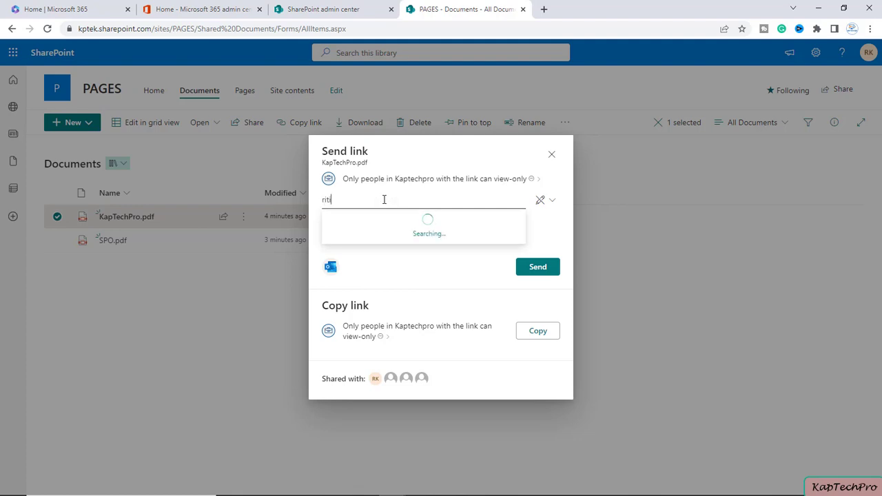
{"action": "left_click", "coordinate": [376, 233]}
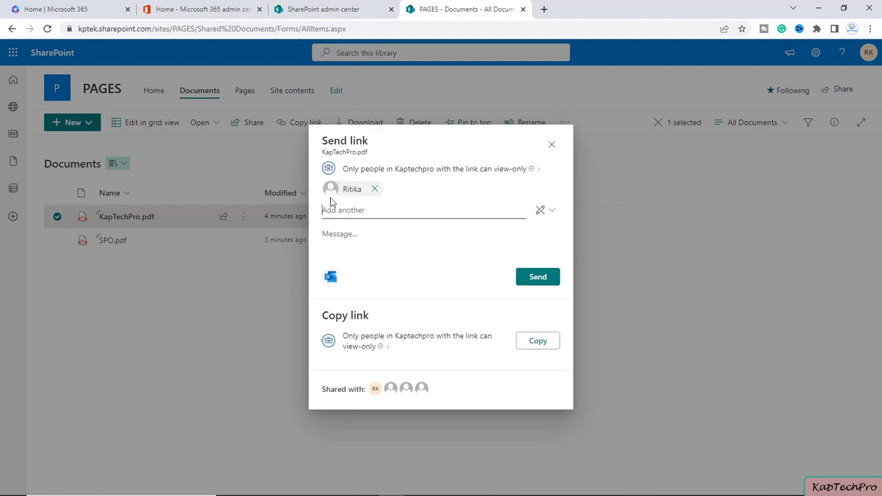
{"action": "left_click", "coordinate": [542, 278]}
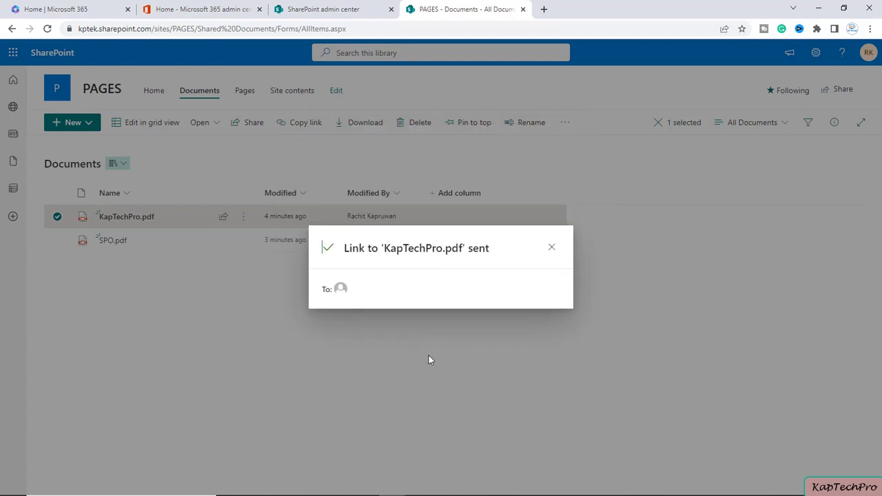
{"action": "mouse_move", "coordinate": [392, 485]}
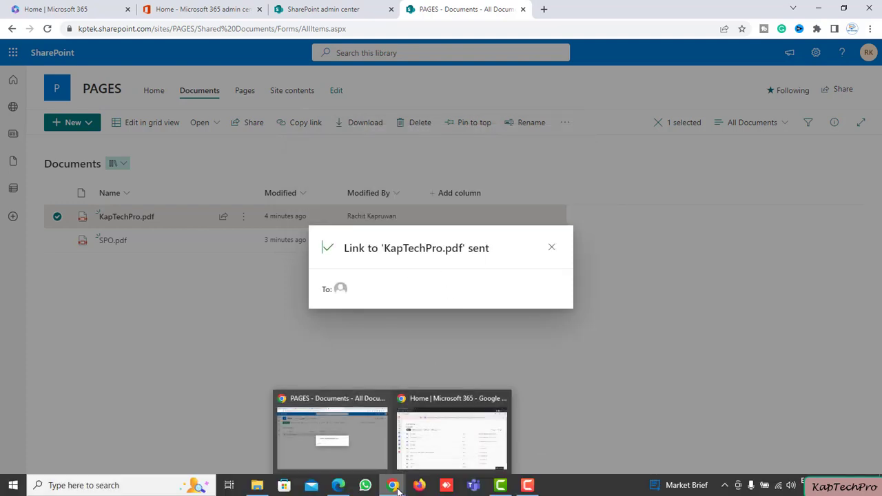
In the recipient's Incognito window, open the newest file-sharing email in the Outlook Inbox
{"action": "left_click", "coordinate": [432, 441]}
{"action": "left_click", "coordinate": [868, 52]}
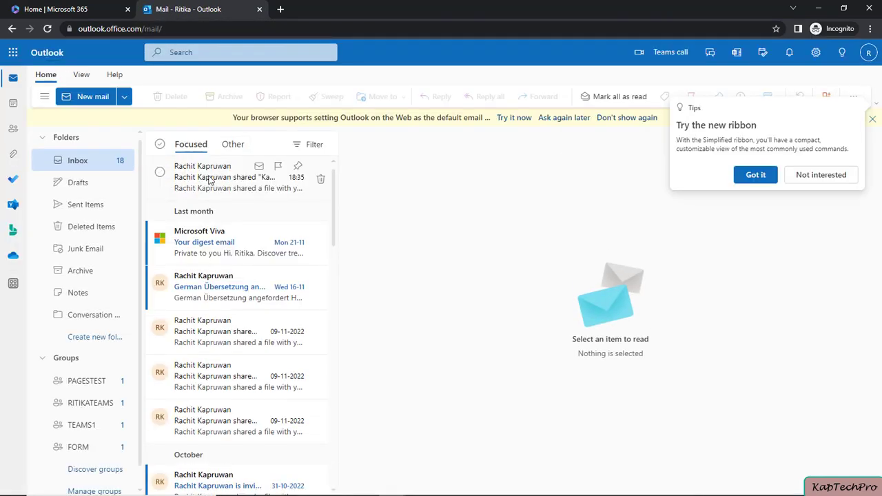
{"action": "left_click", "coordinate": [210, 180]}
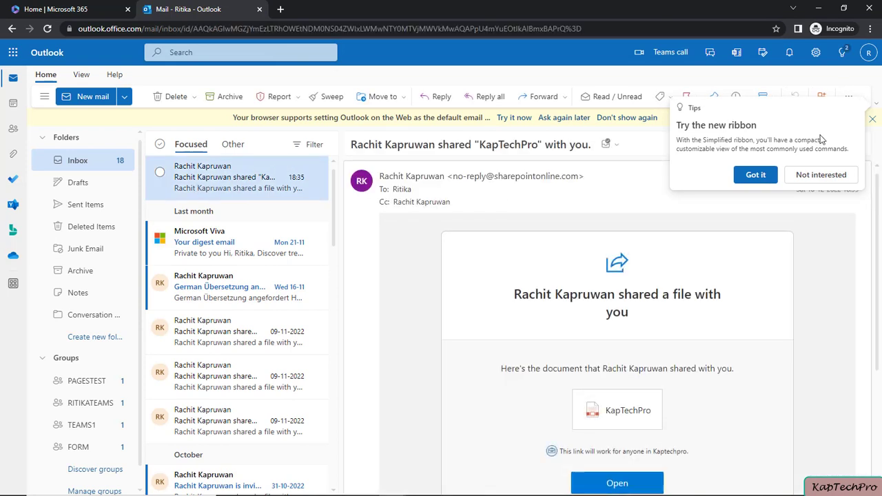
{"action": "scroll", "coordinate": [592, 321], "scroll_direction": "down", "scroll_amount": 2}
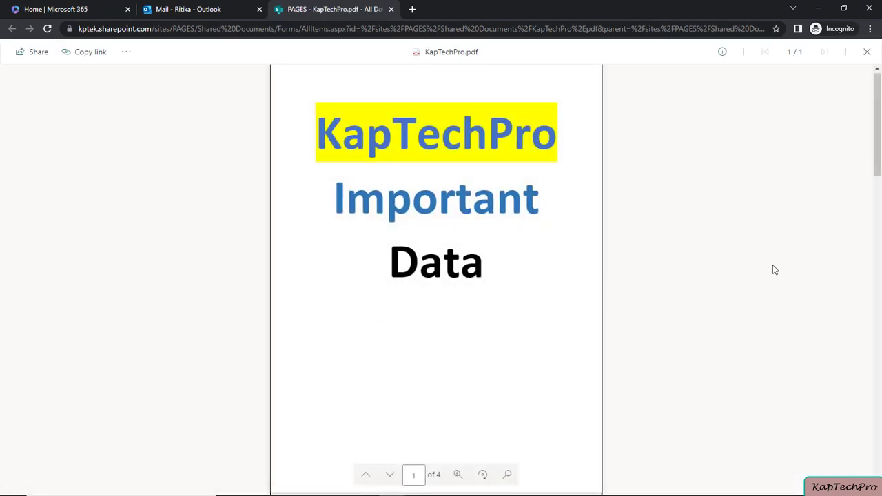
Check the file viewer's options, then trim the URL to load the PAGES Documents library
{"action": "left_click", "coordinate": [127, 54]}
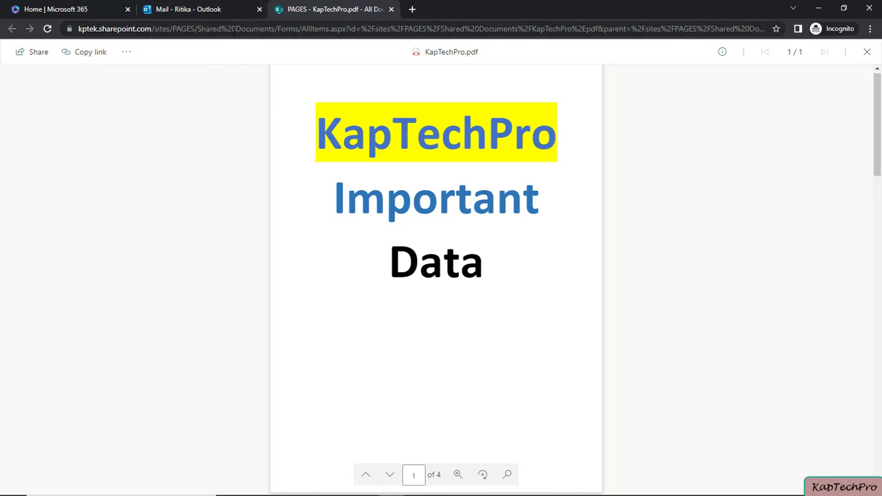
{"action": "left_click_drag", "start_coordinate": [348, 28], "coordinate": [747, 28]}
{"action": "key", "text": "BackSpace"}
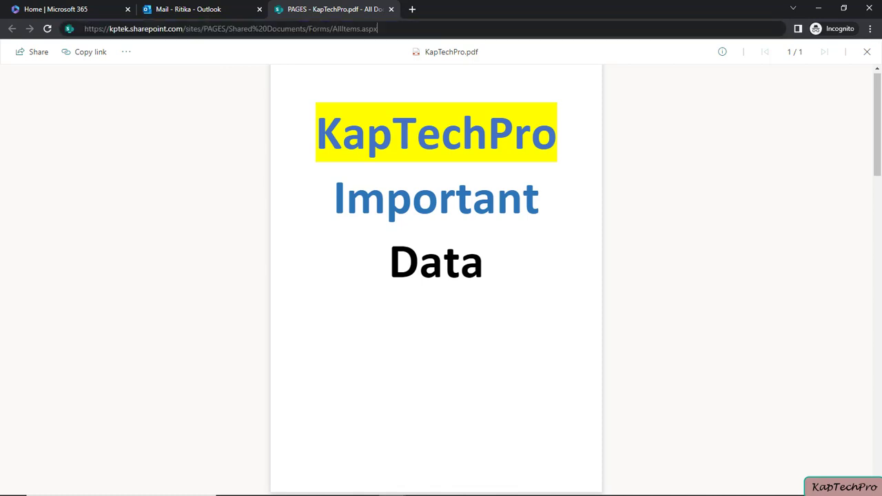
{"action": "key", "text": "Return"}
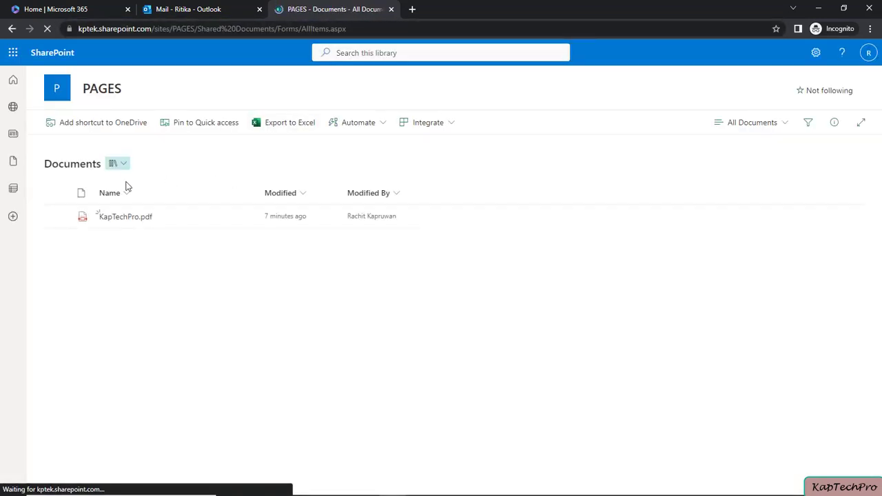
{"action": "mouse_move", "coordinate": [207, 216]}
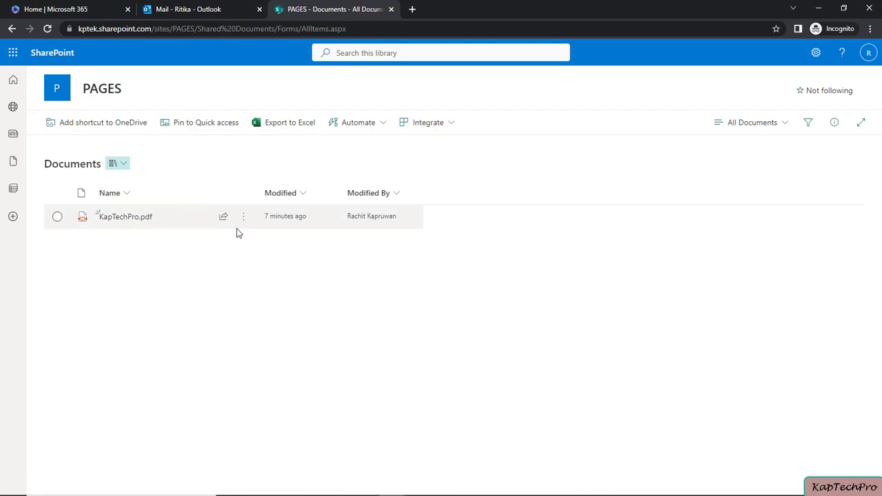
As the recipient, open KapTechPro.pdf's actions and confirm Download is absent
{"action": "left_click", "coordinate": [243, 217]}
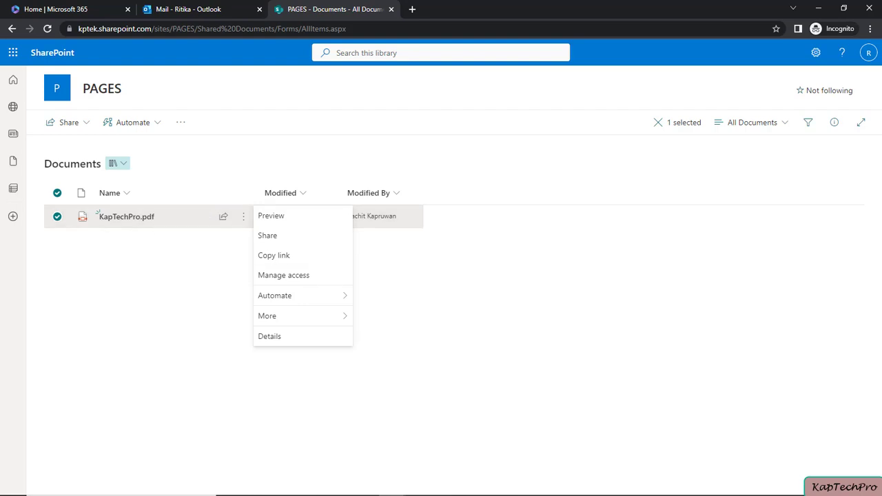
In the owner's window, dismiss Link sent and confirm KapTechPro.pdf's actions still include Download
{"action": "mouse_move", "coordinate": [392, 485]}
{"action": "left_click", "coordinate": [357, 437]}
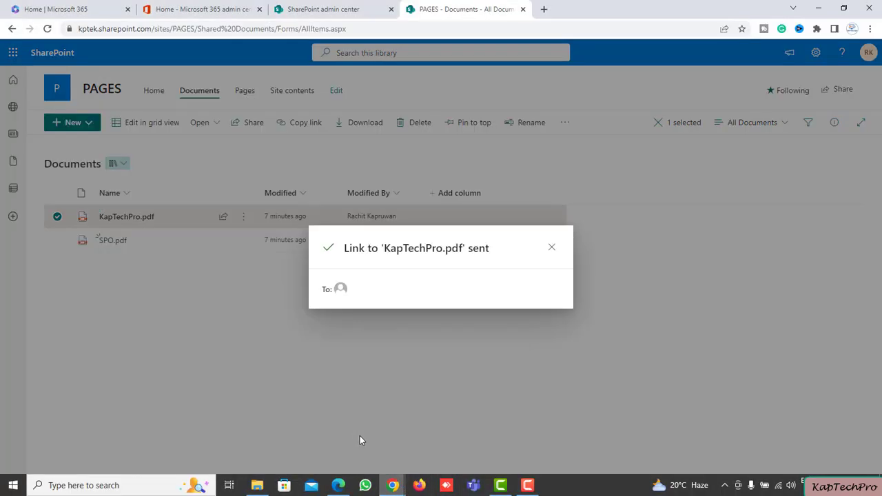
{"action": "left_click", "coordinate": [550, 246]}
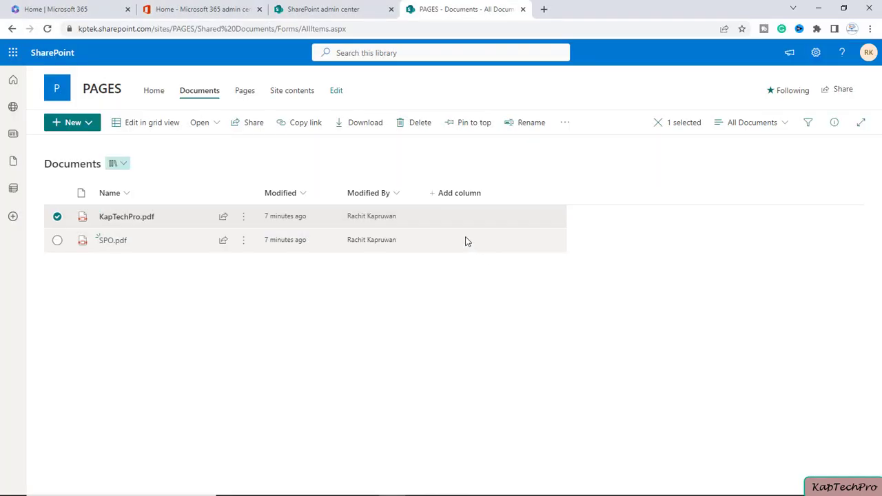
{"action": "left_click", "coordinate": [244, 222]}
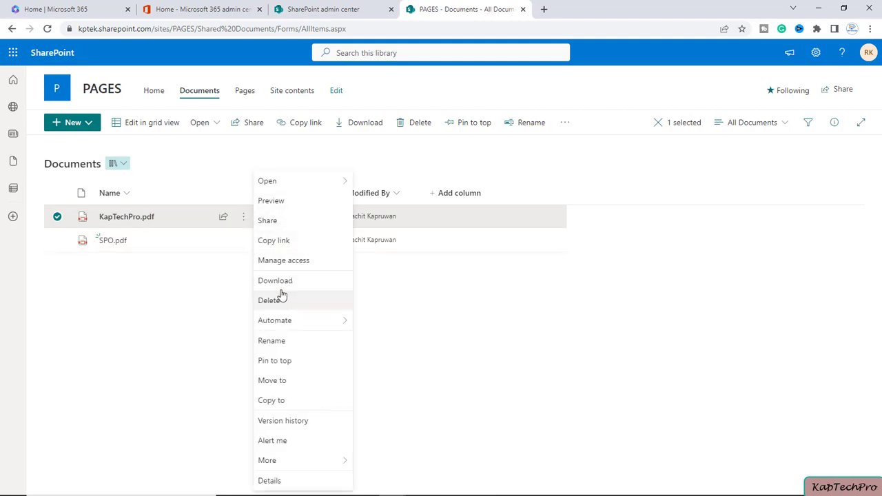